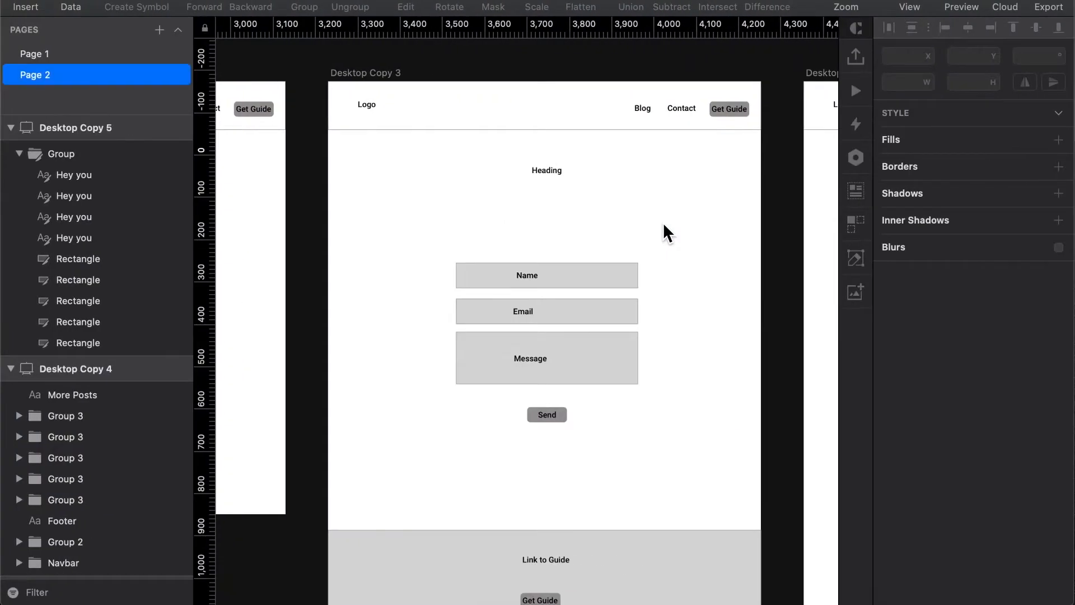
scroll(663, 223, left, 5)
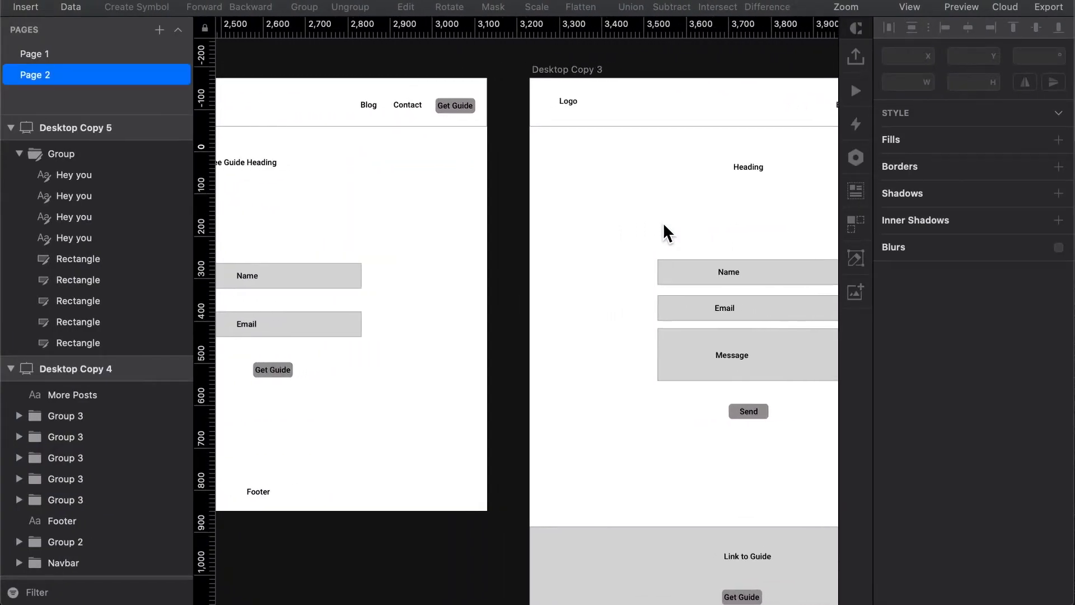
scroll(665, 225, right, 5)
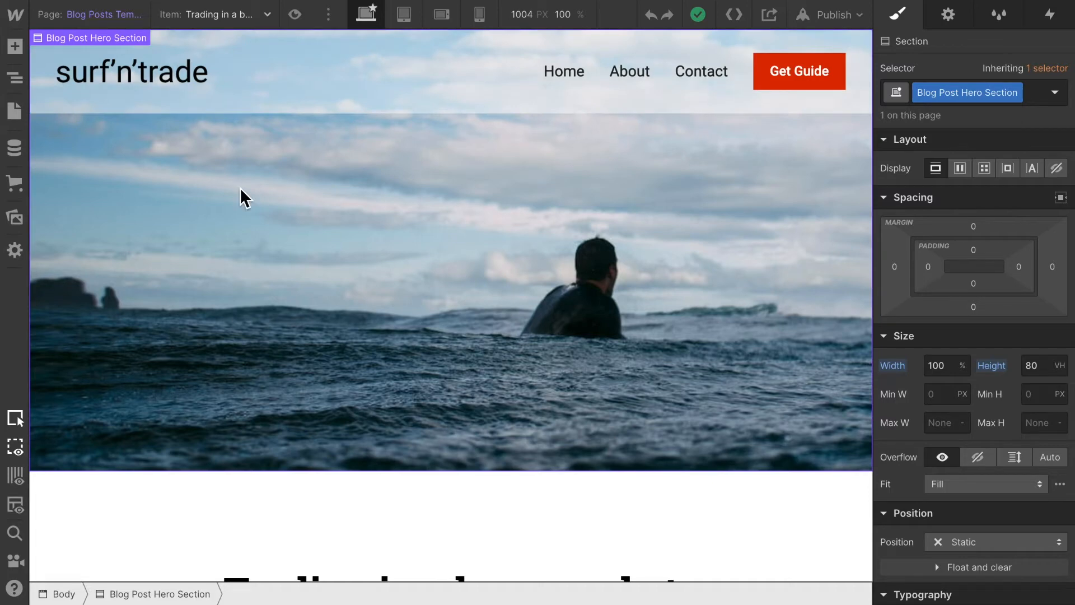
Step: Create a new static page named Contact
click(8, 116)
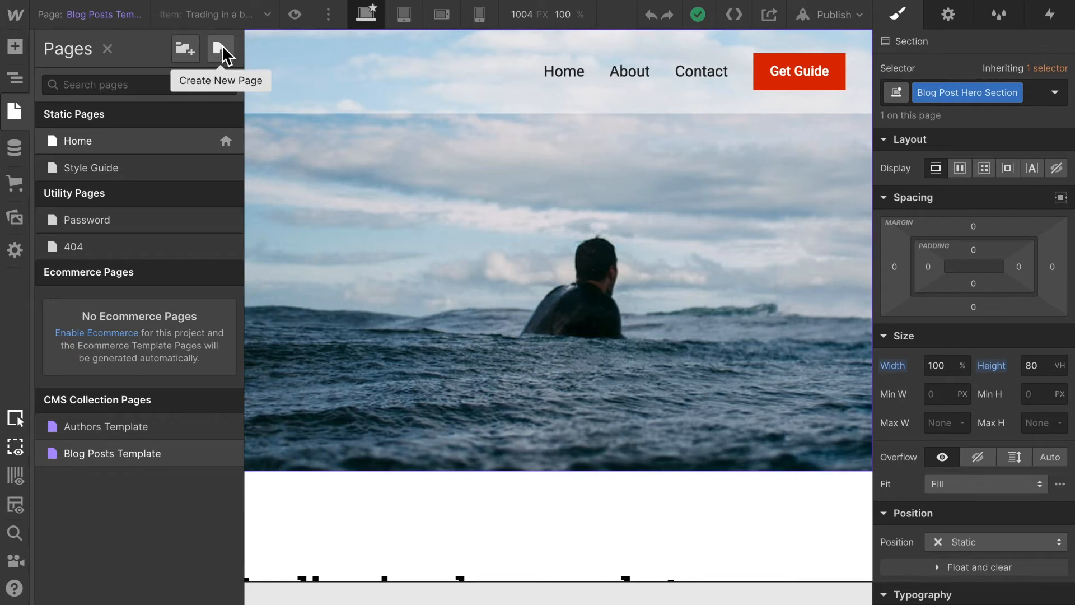
click(223, 54)
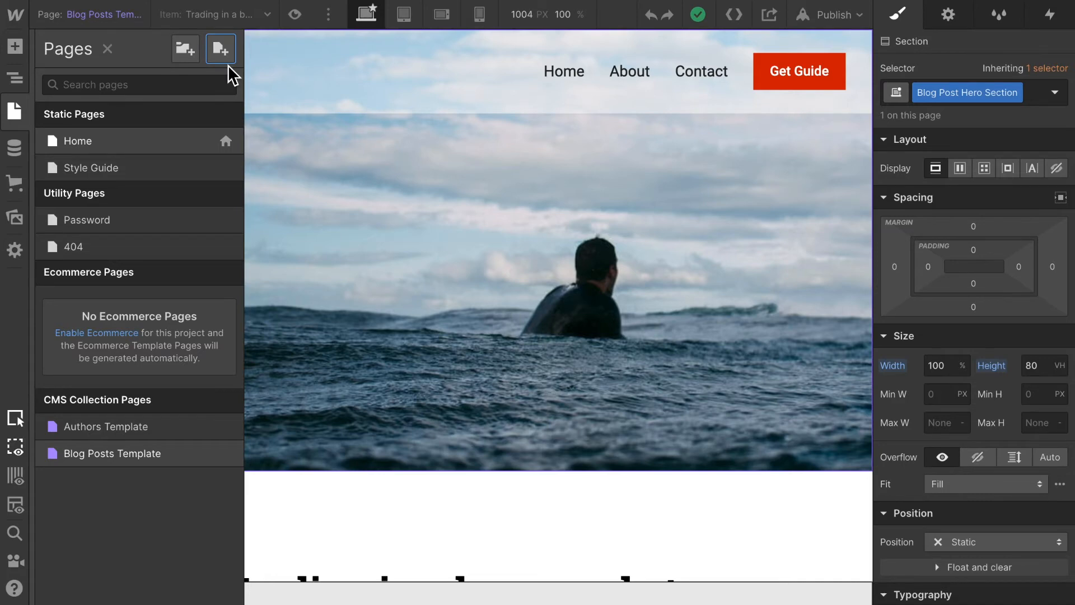
click(223, 55)
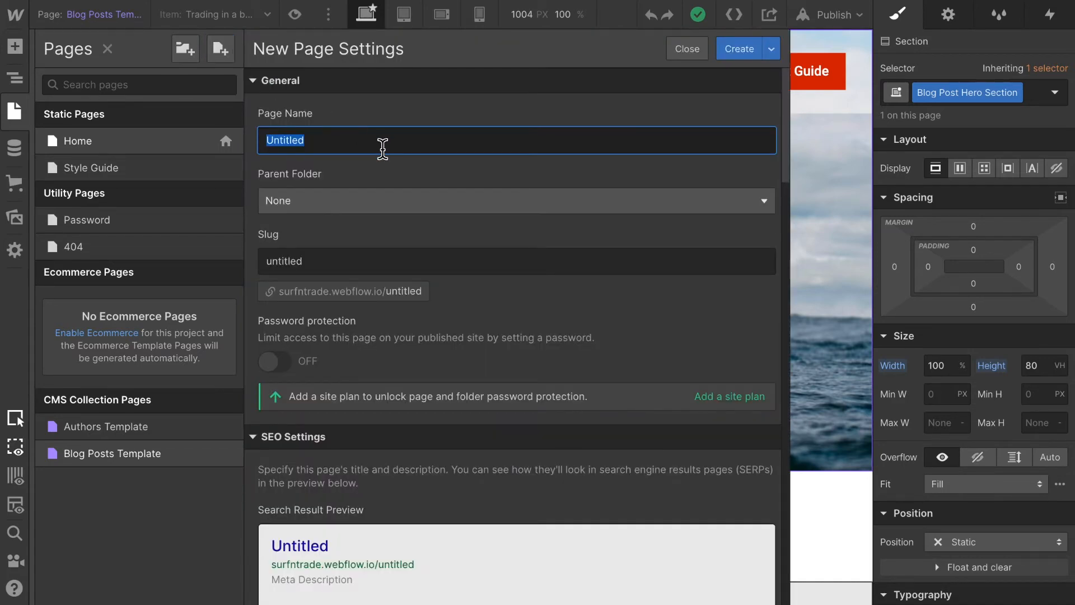
text(Contact)
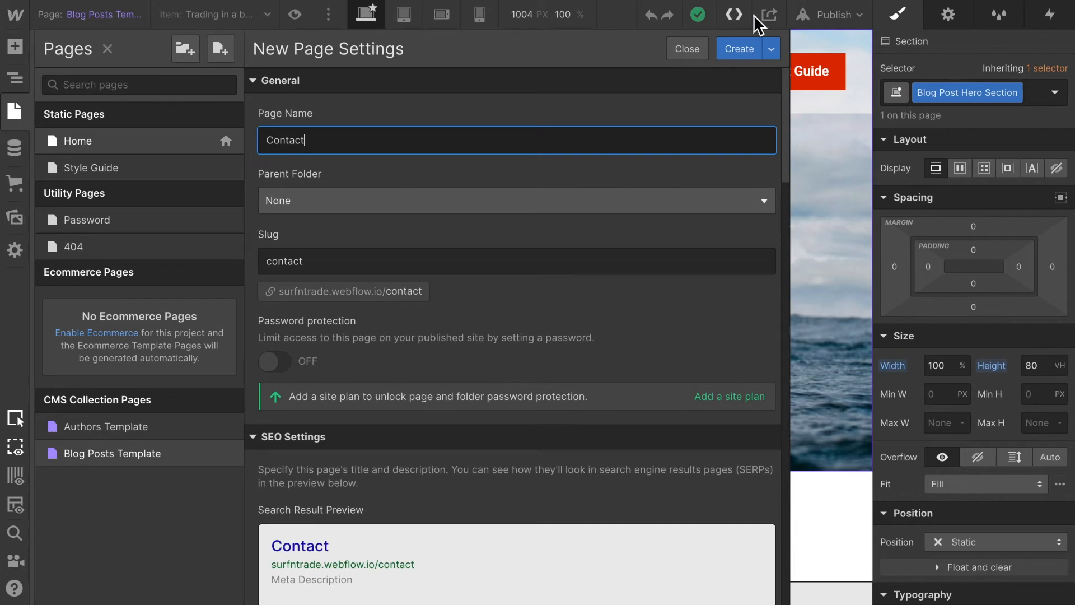
click(740, 56)
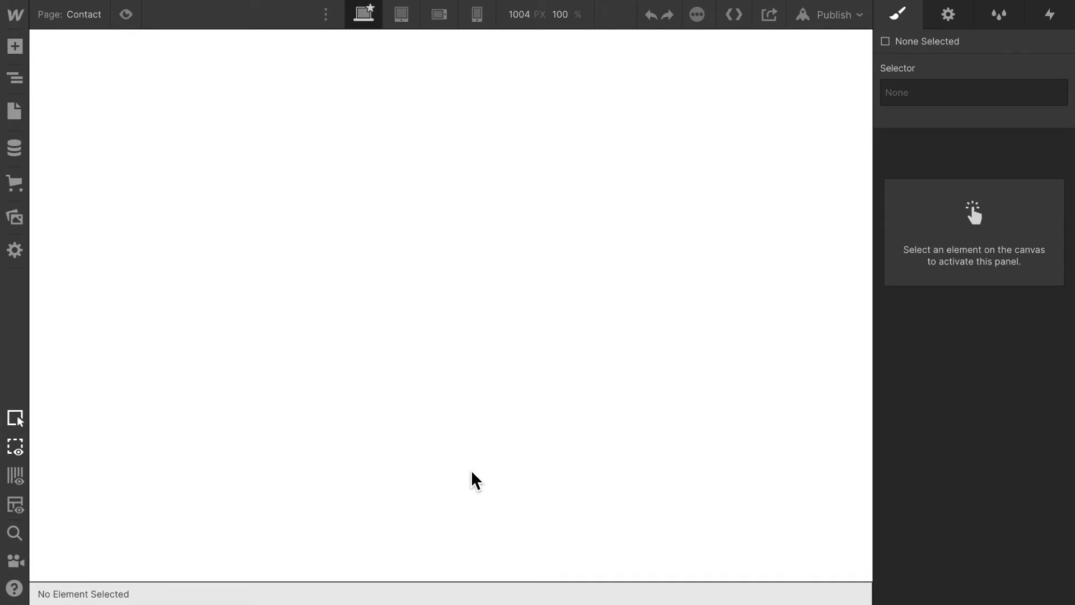
Step: Place the Navbar symbol in the body of the empty Contact page
click(703, 114)
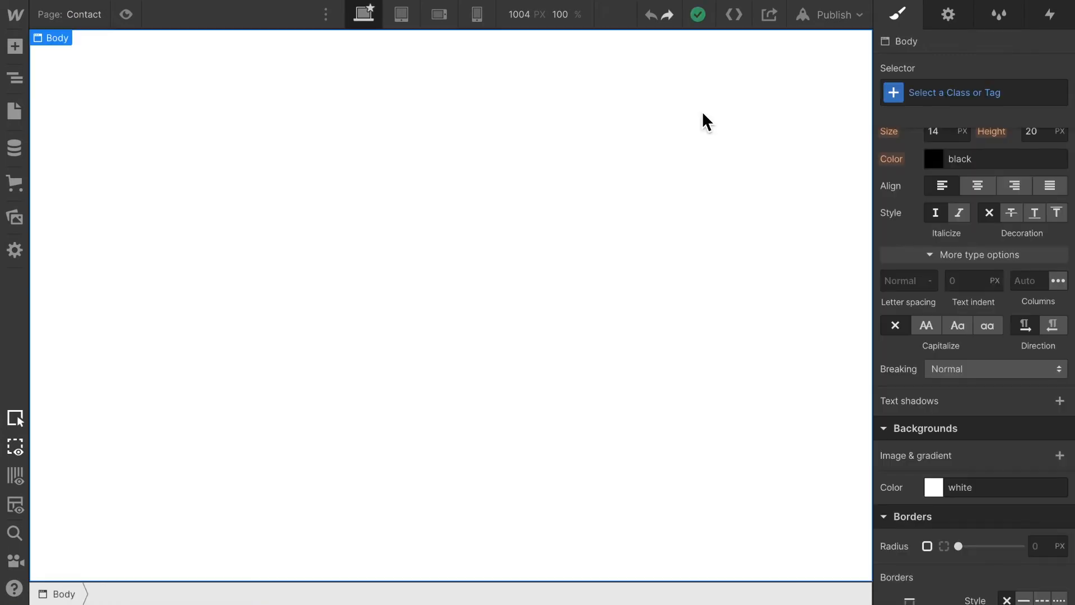
click(16, 46)
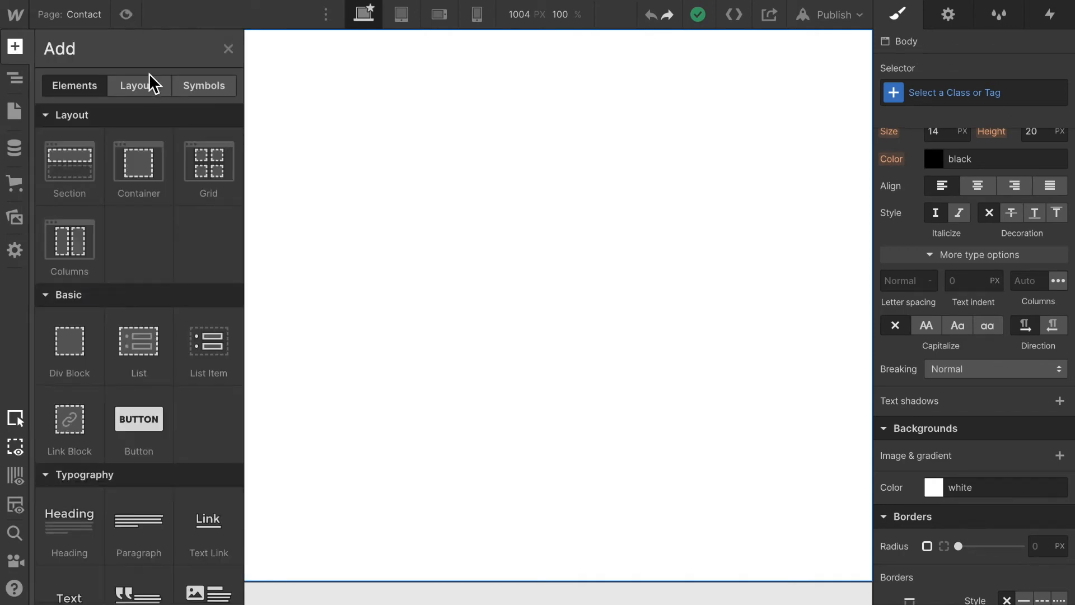
click(205, 86)
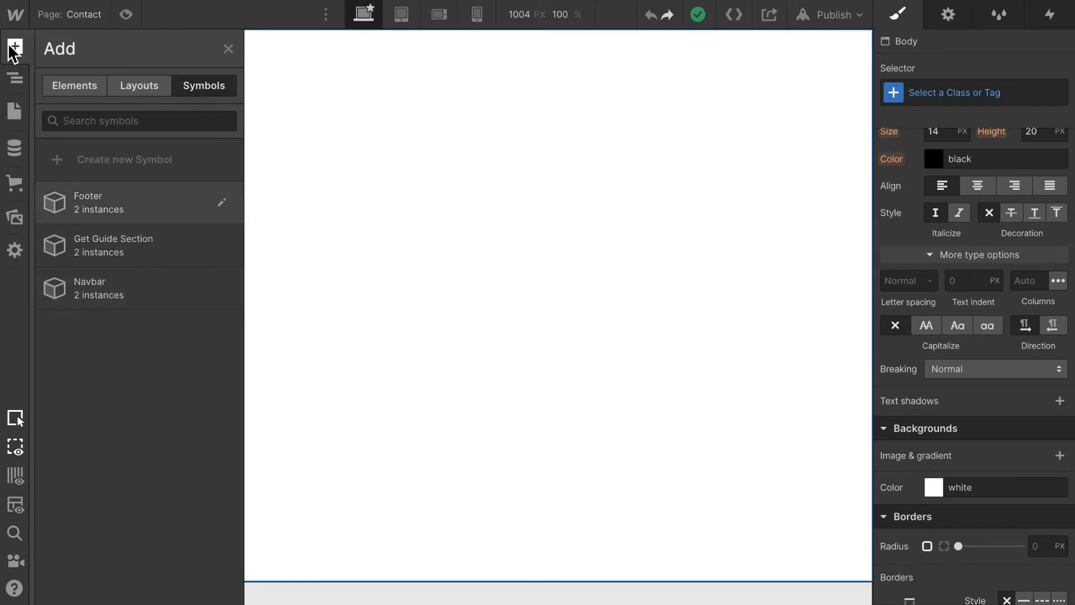
right_click(144, 290)
click(113, 293)
drag(101, 303, 387, 207)
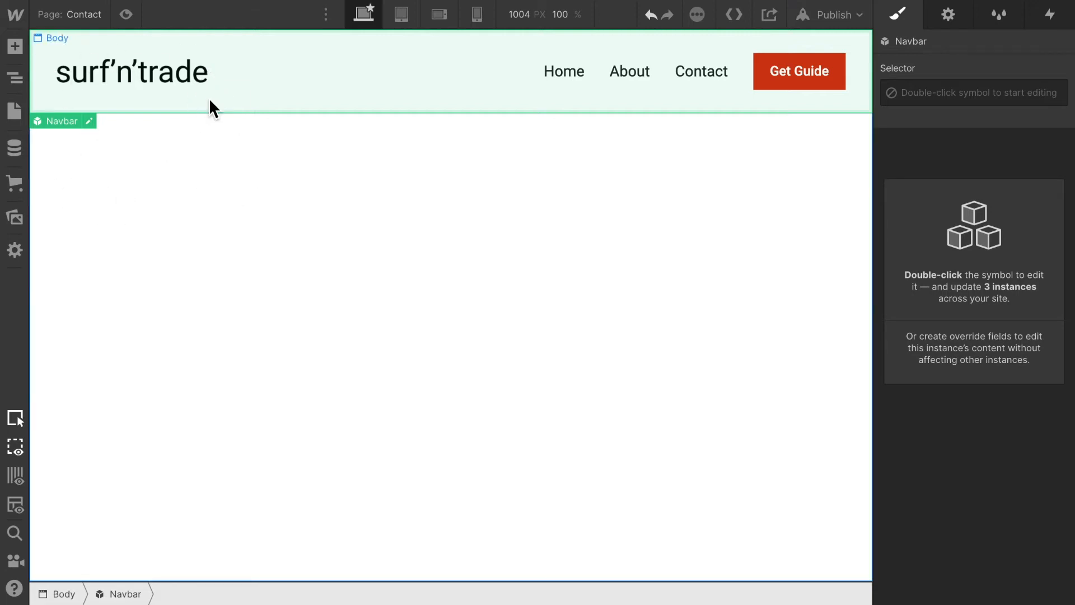
Step: Add a section to the page body after the navbar and give it the new class Contact Page Hero Image
click(16, 47)
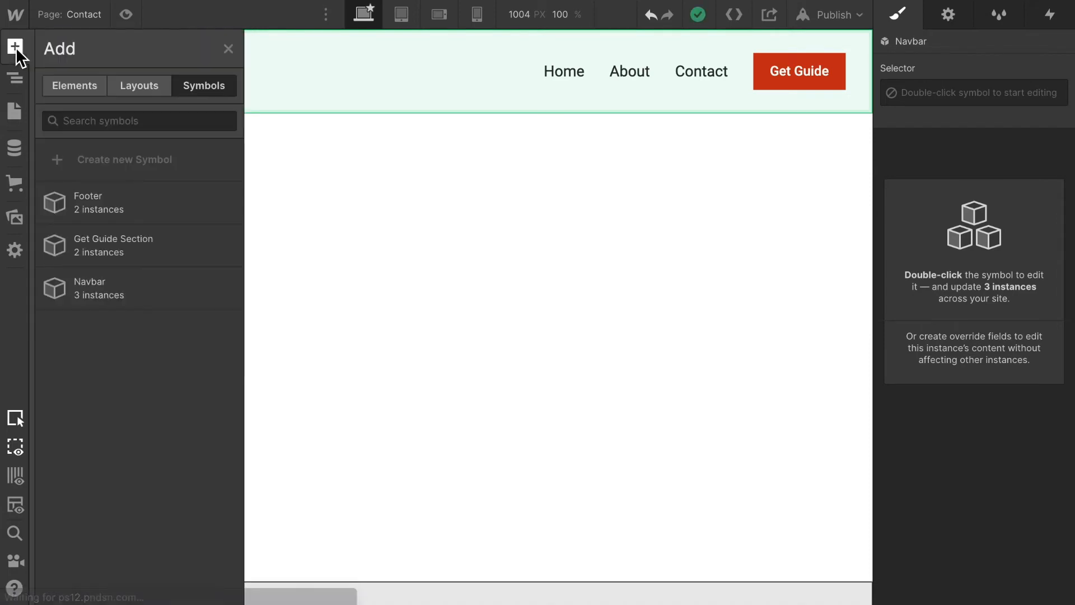
click(65, 92)
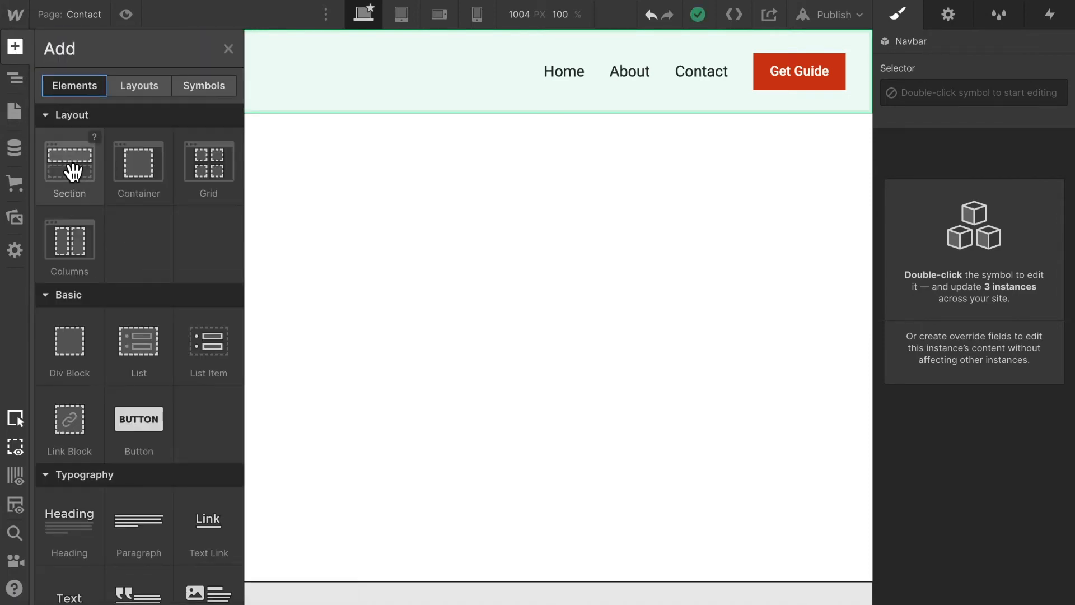
drag(73, 177, 271, 207)
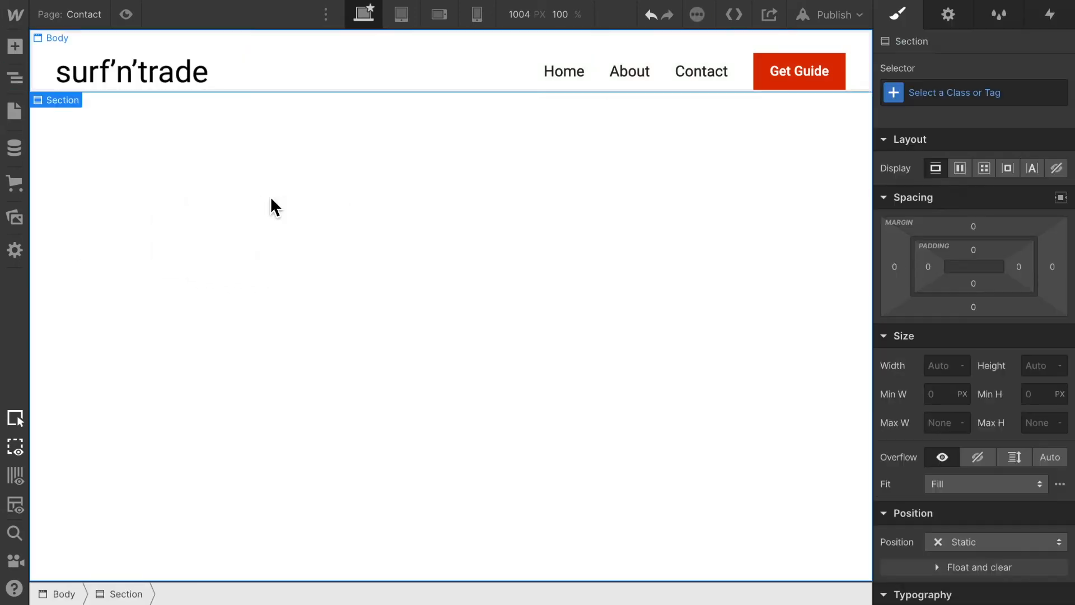
click(951, 94)
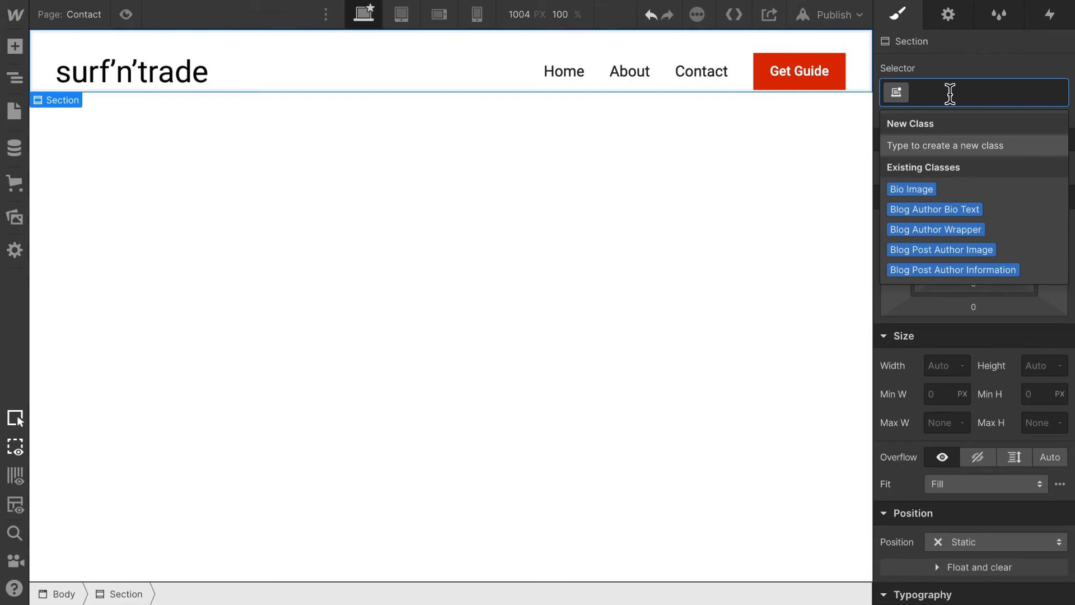
text(Contact Page Hero I)
text(e)
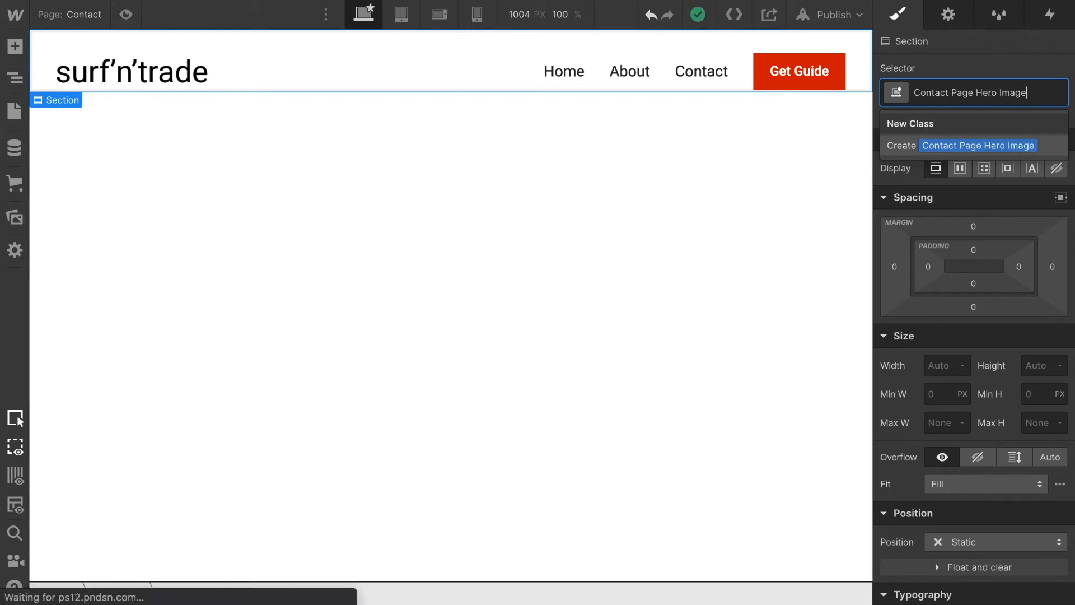
key(Return)
Step: Set the hero section's height to 400 px
click(1042, 368)
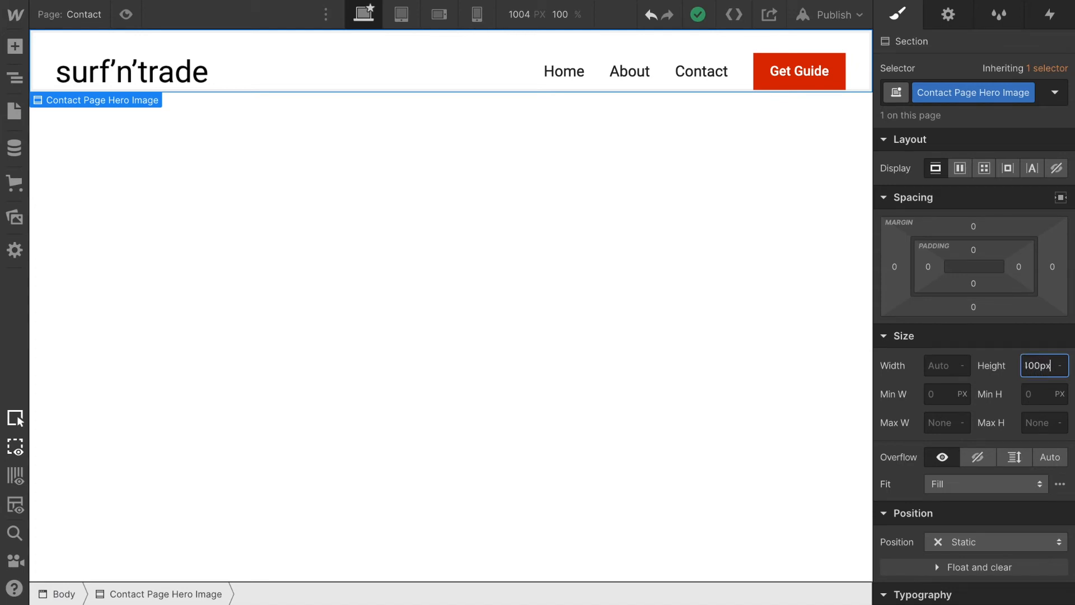
text(400px)
key(Return)
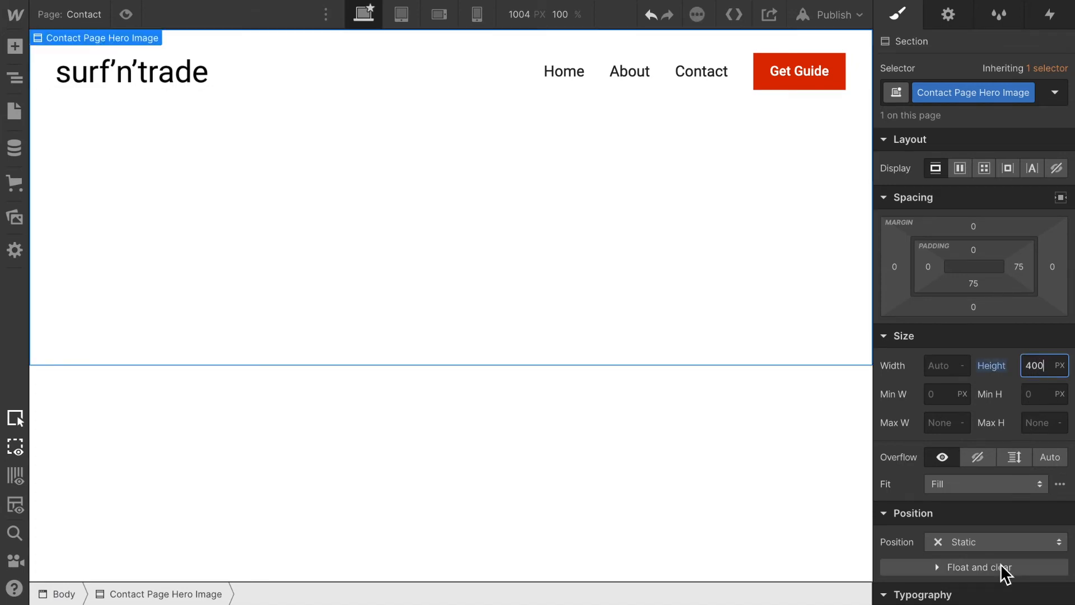
Step: Give the hero section a background image using the dark blue wave surfer photo from the assets, sized to Cover
scroll(1001, 565, down, 9)
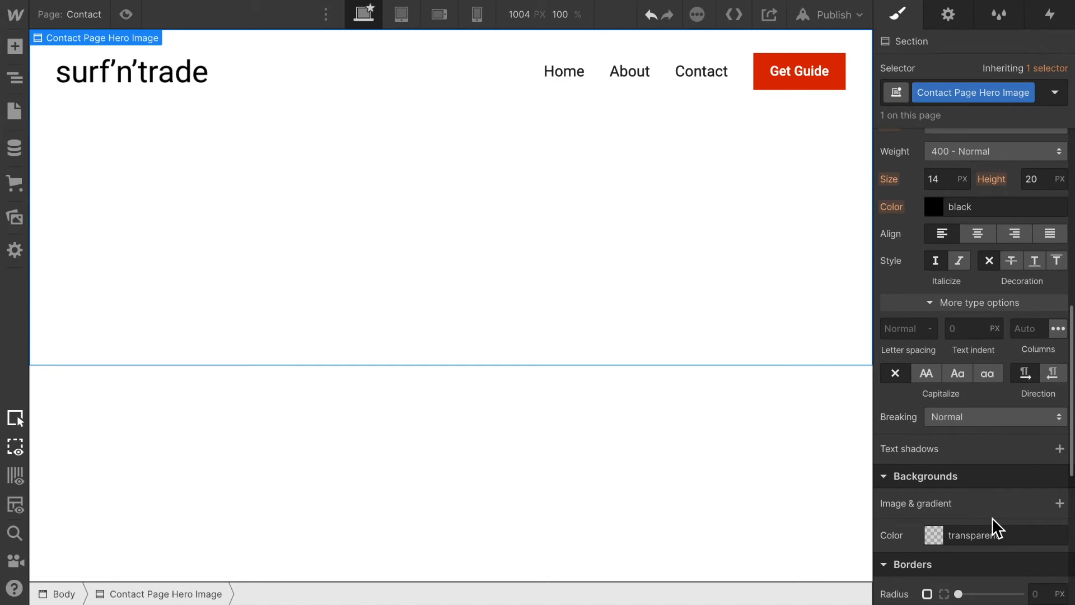
scroll(993, 518, down, 1)
click(1058, 469)
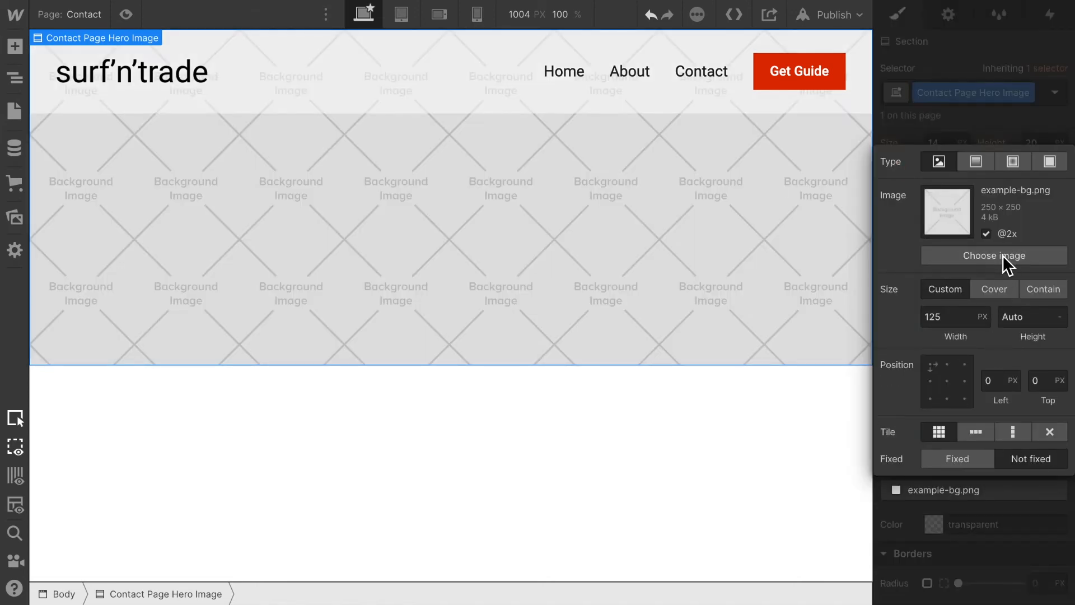
click(1002, 256)
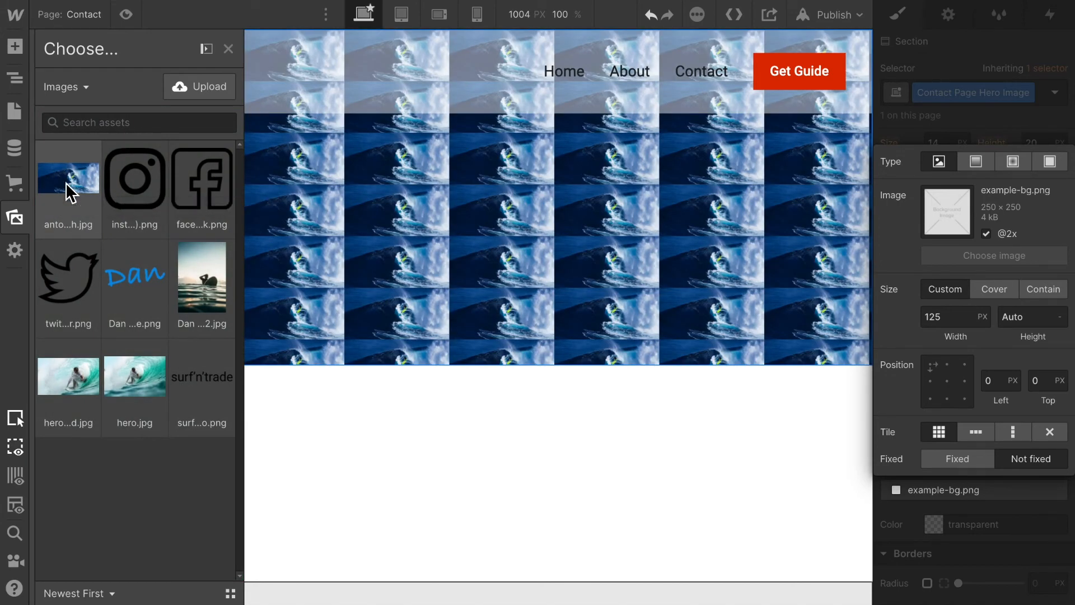
click(65, 183)
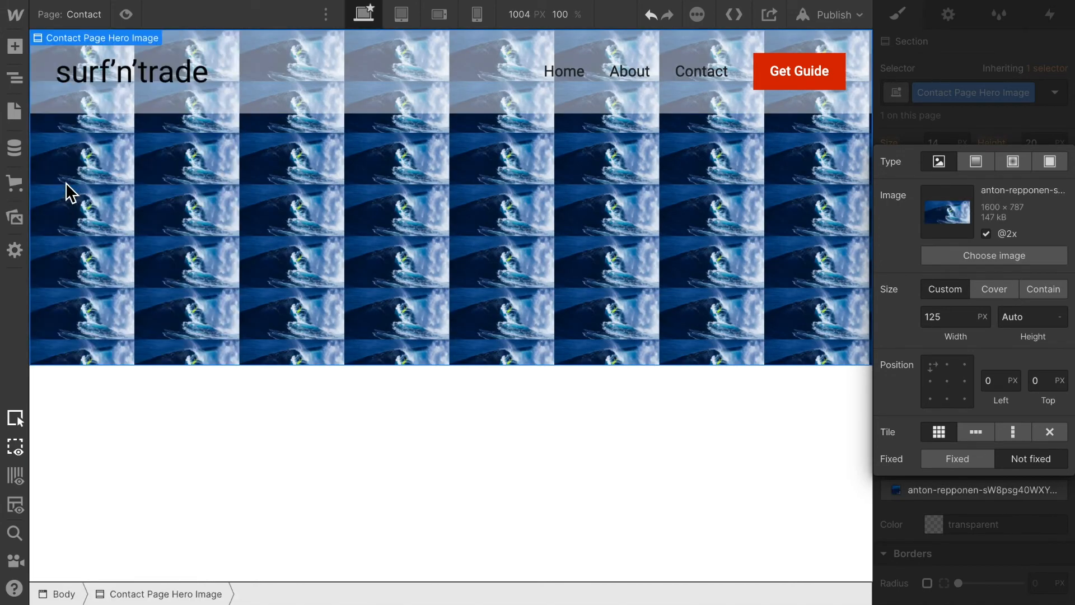
click(995, 289)
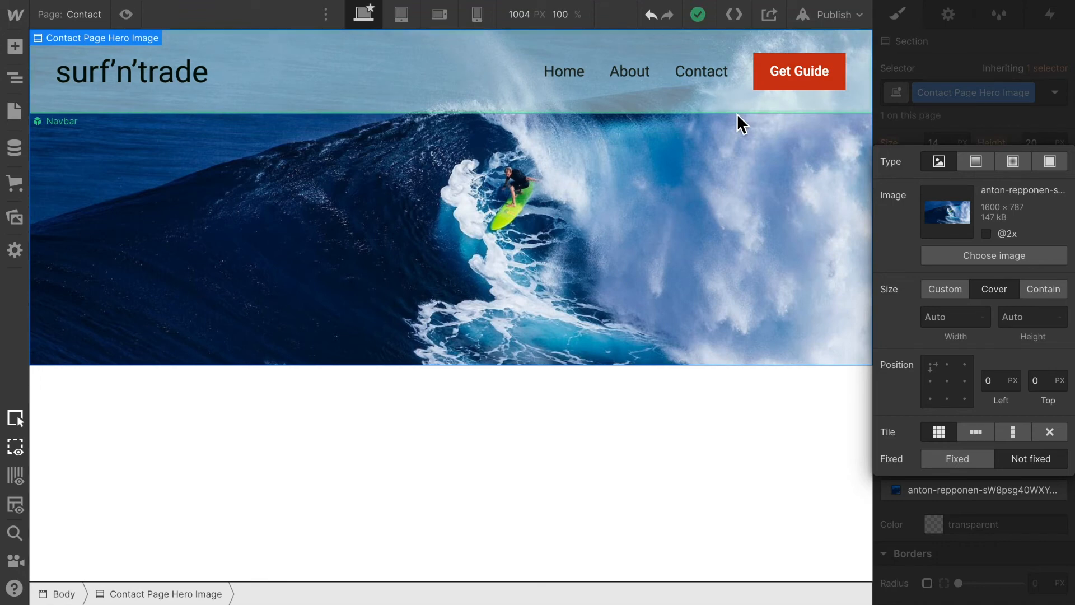
Step: Add another section directly below the hero section
click(15, 48)
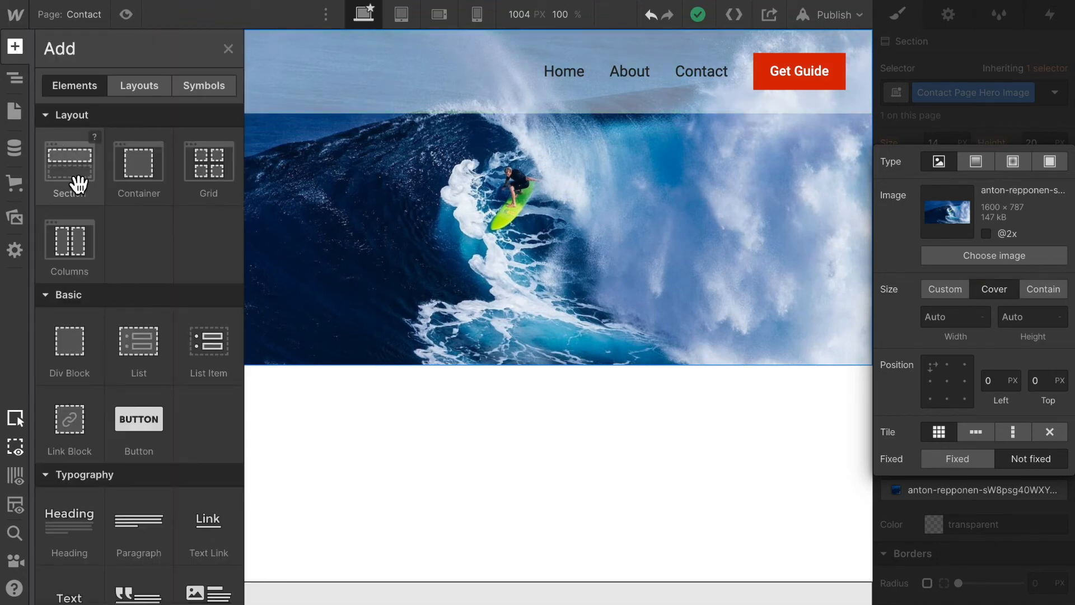
right_click(83, 188)
click(343, 418)
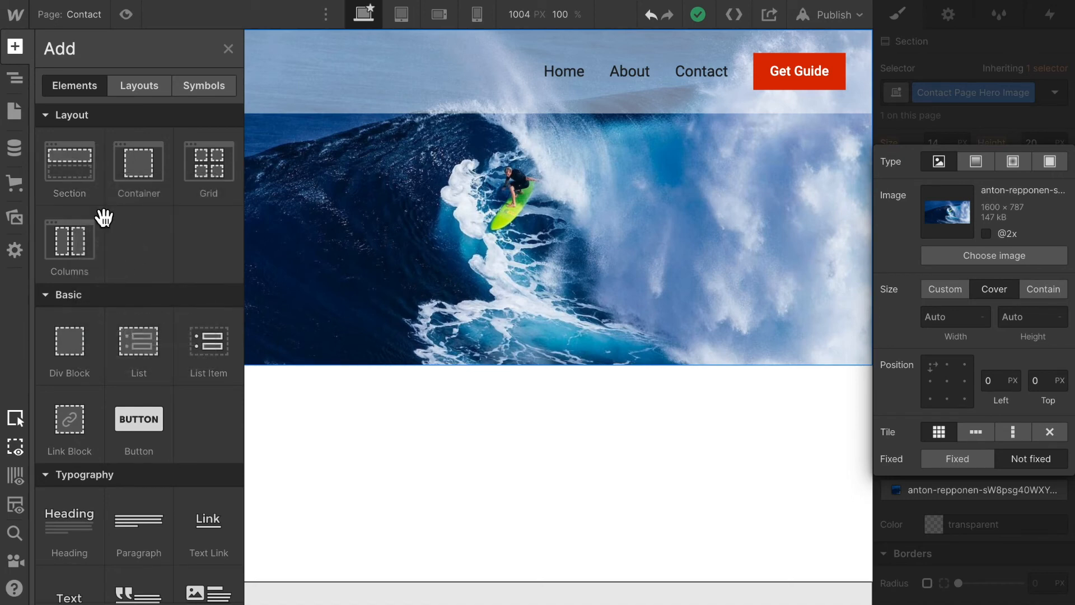
drag(430, 397, 413, 446)
Step: Assign the new class Contact Form Section to the section below the hero
click(972, 93)
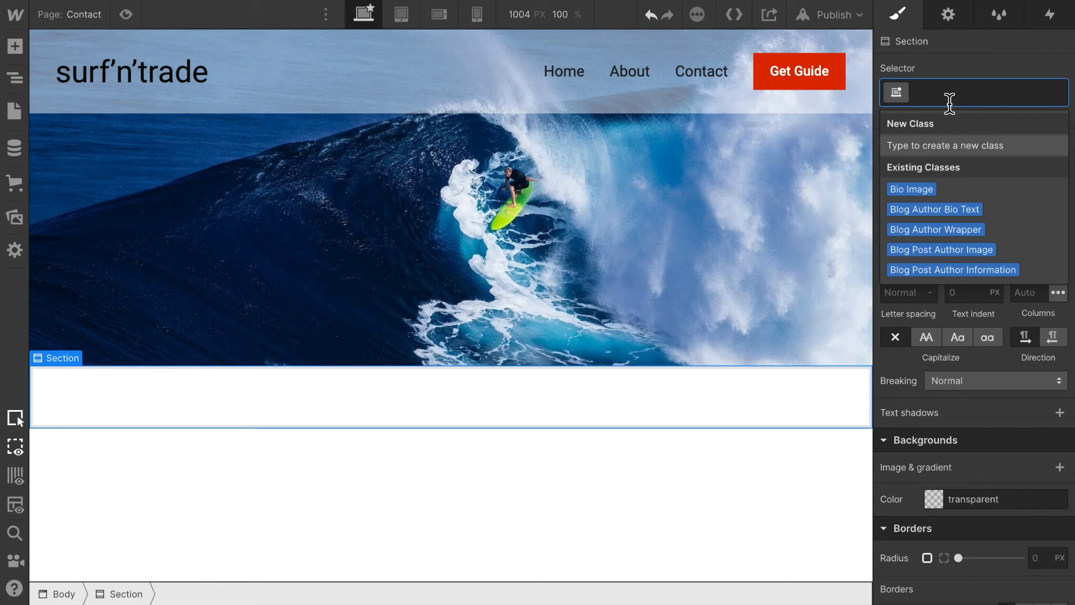
text(Blog)
key(BackSpace)
key(BackSpace)
key(BackSpace)
key(BackSpace)
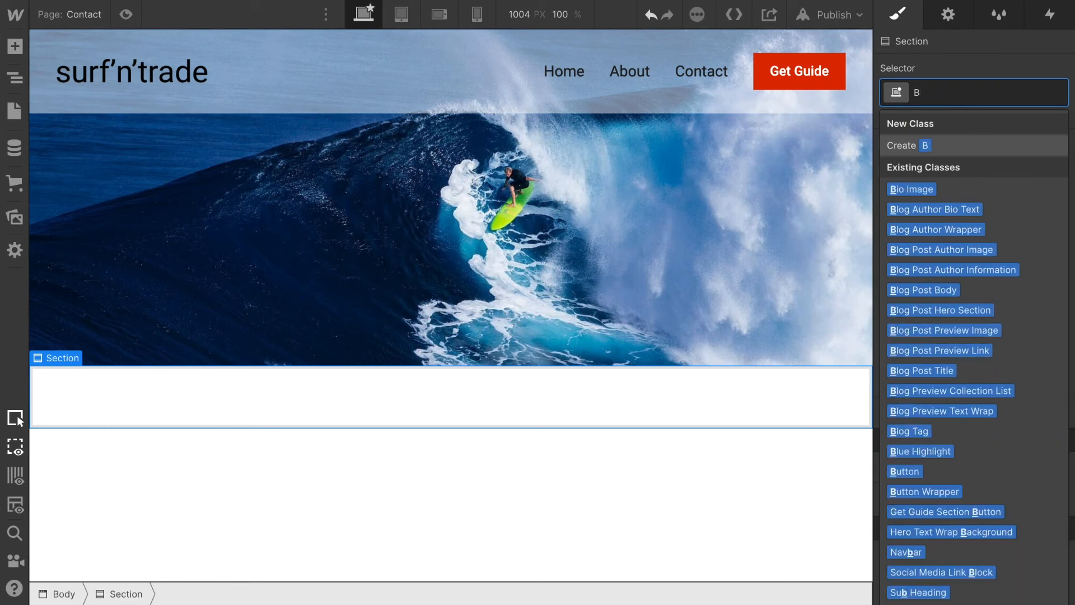
text(Contact )
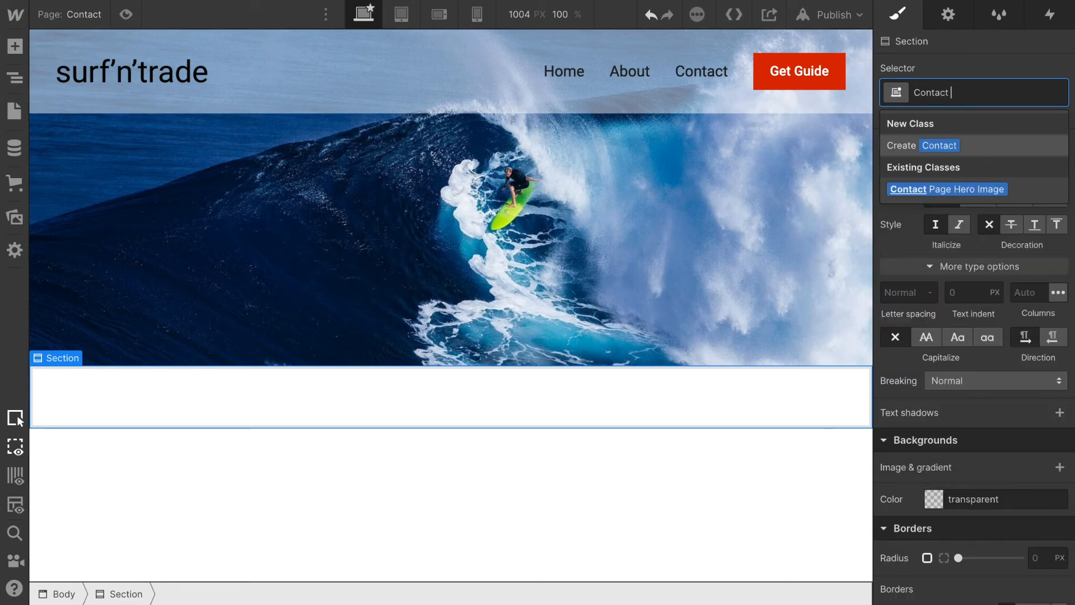
text(Form )
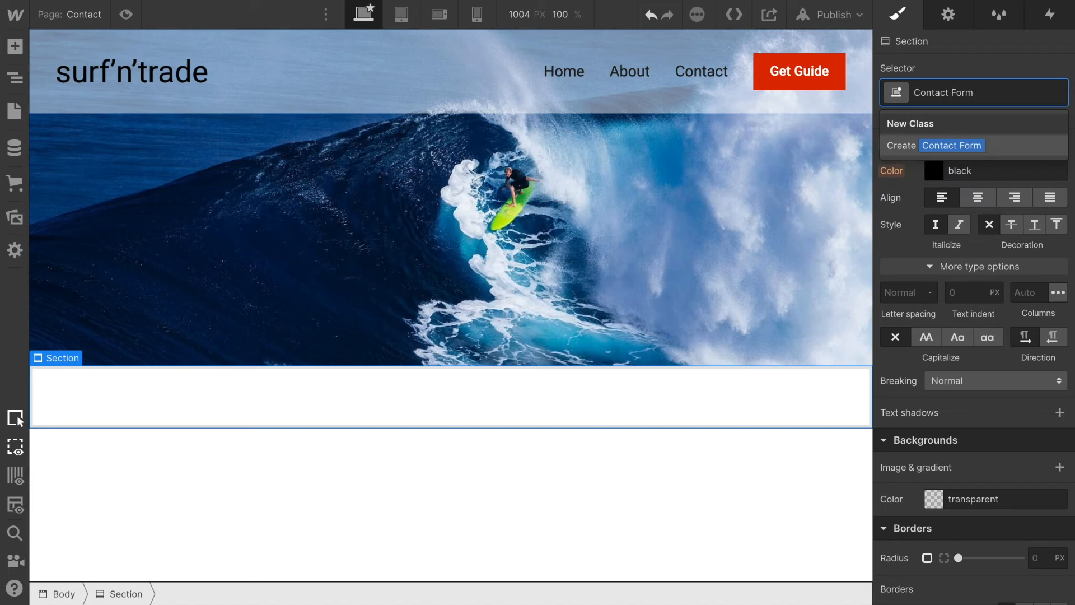
text(Section)
key(Return)
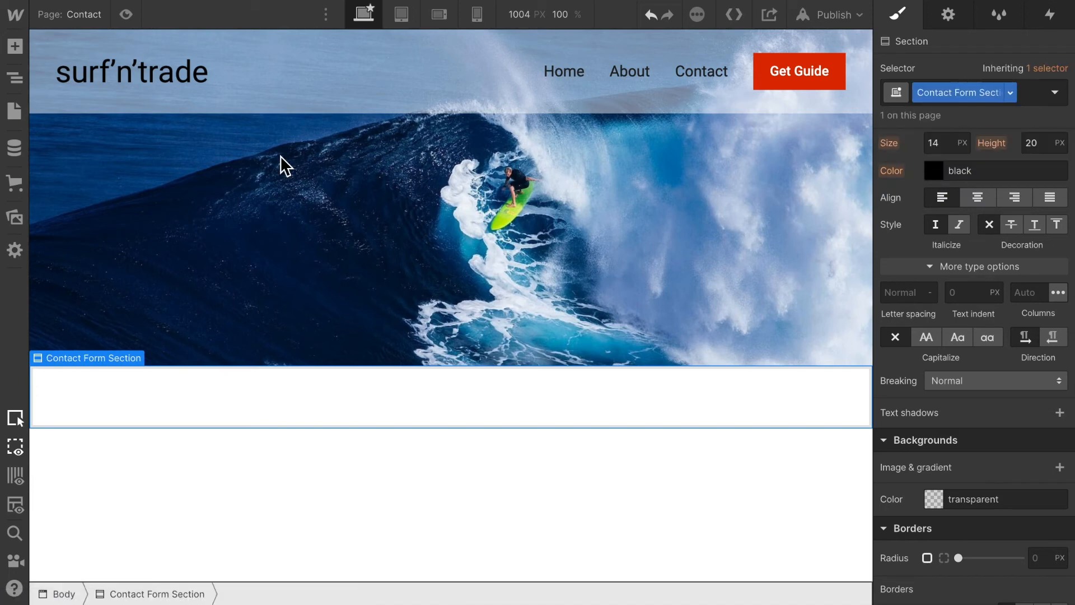
Step: Add a container inside the Contact Form Section
click(14, 41)
scroll(115, 374, down, 2)
scroll(107, 168, up, 2)
drag(143, 182, 351, 401)
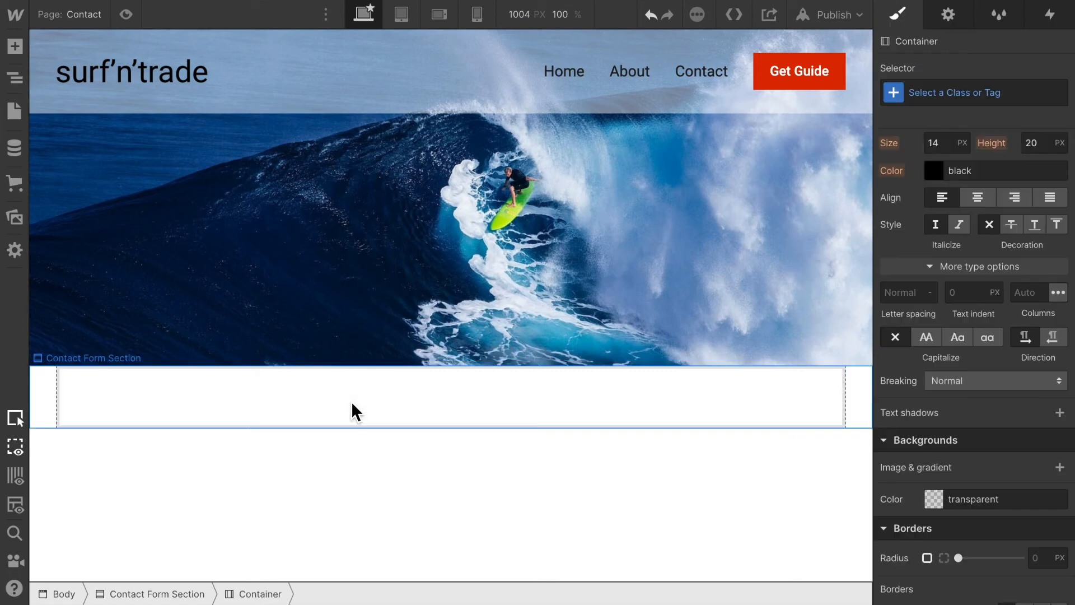
Step: Add an H1 heading inside the Contact Form Section's container and assign it the existing Section Heading class
click(19, 50)
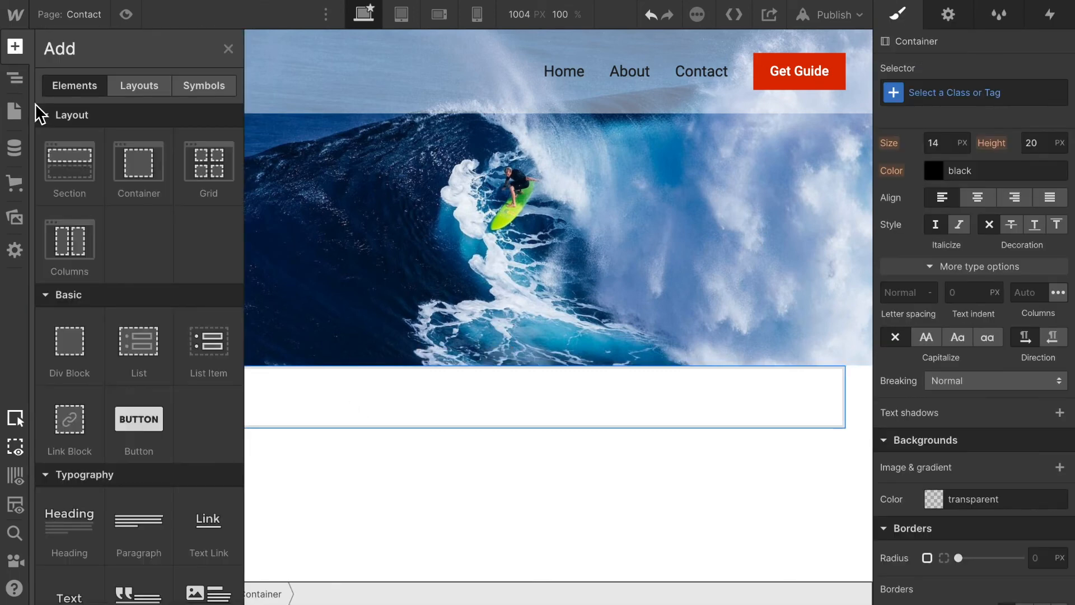
drag(75, 537, 428, 413)
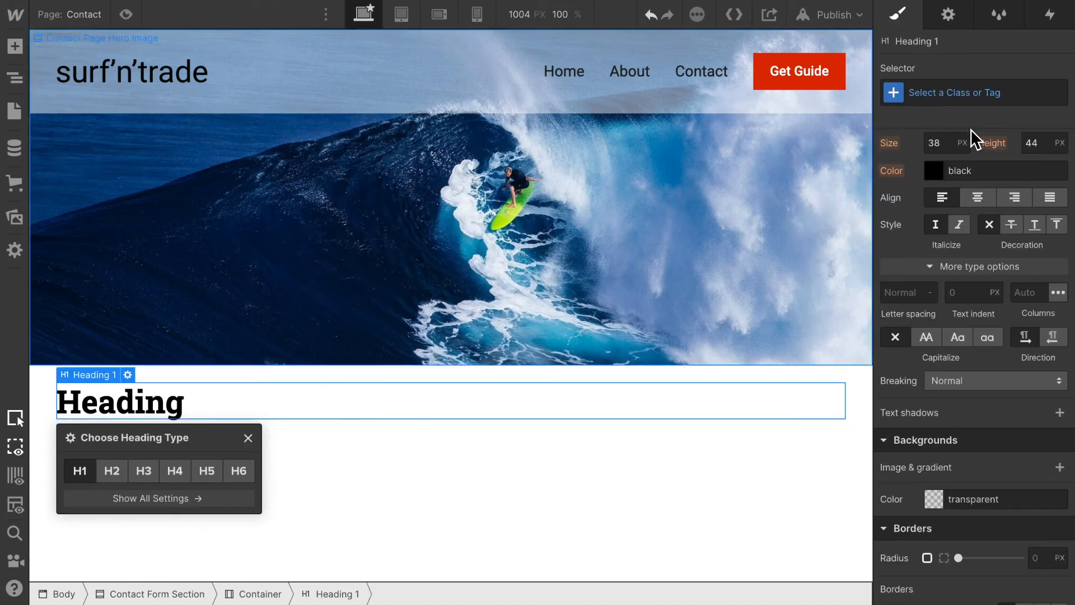
click(970, 105)
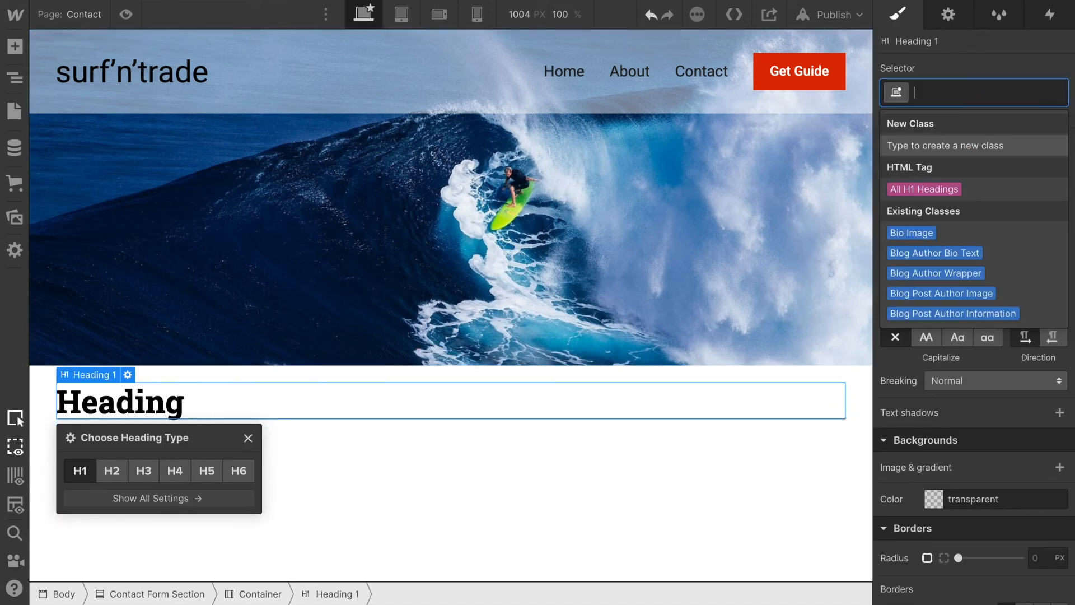
text(Sec)
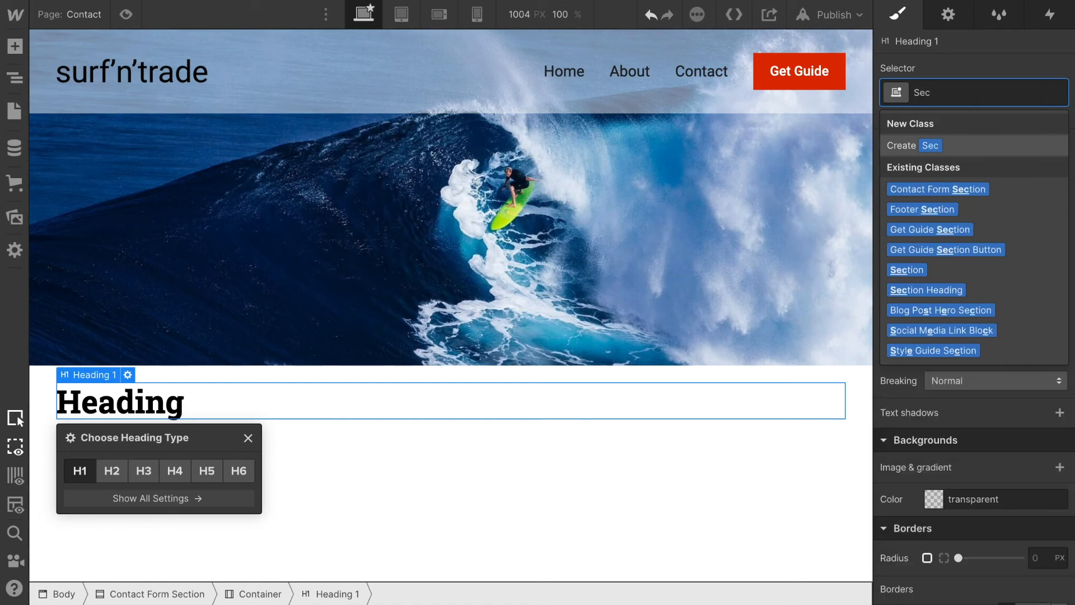
click(933, 292)
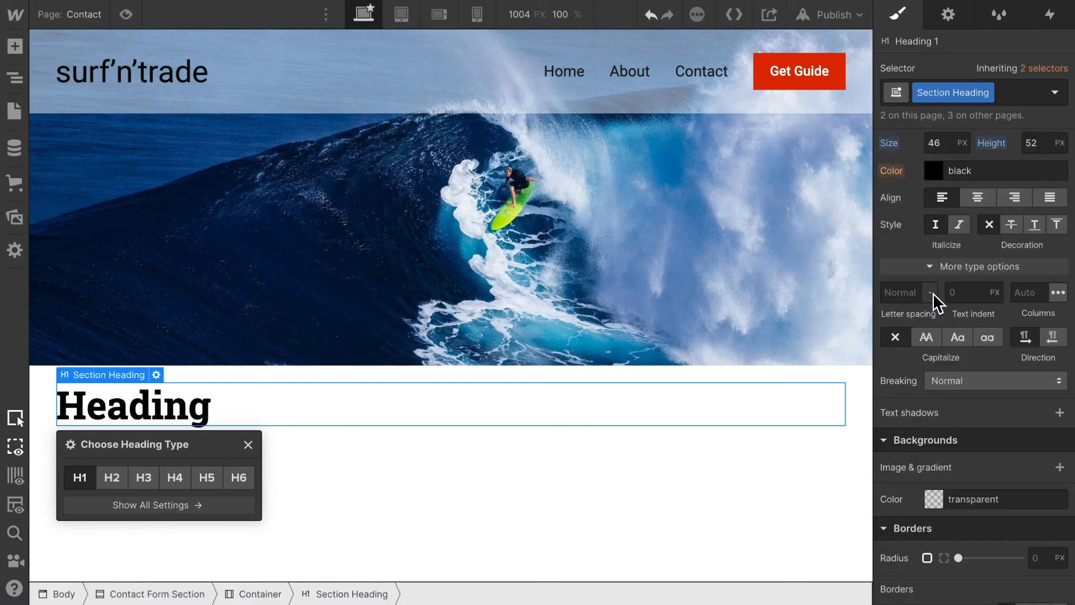
Step: Apply the existing combo class Text Centred to the new section heading
scroll(1001, 249, up, 10)
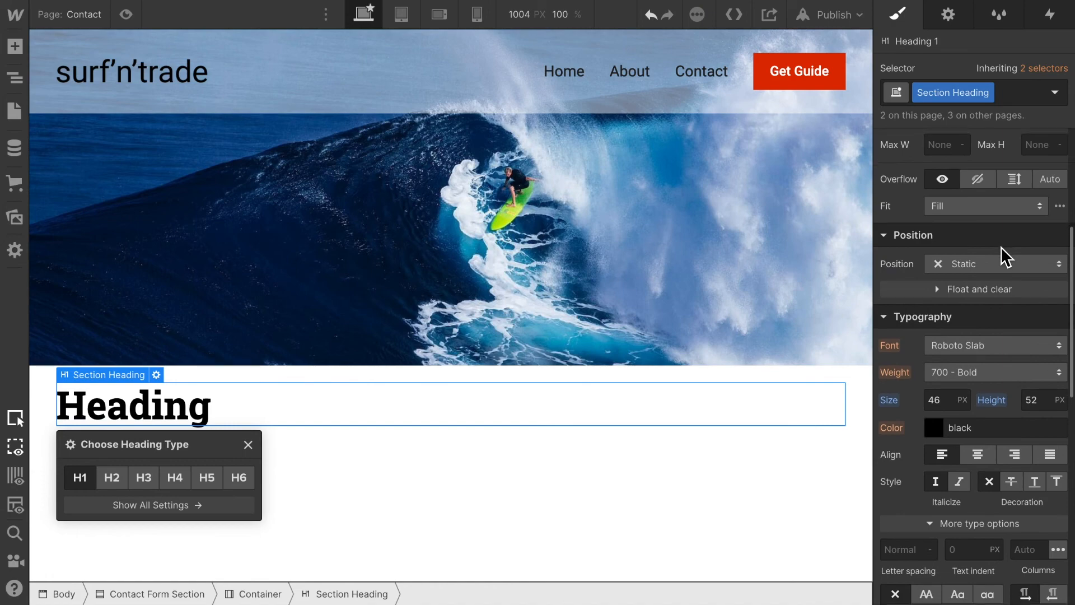
scroll(1001, 248, up, 2)
scroll(1002, 247, down, 4)
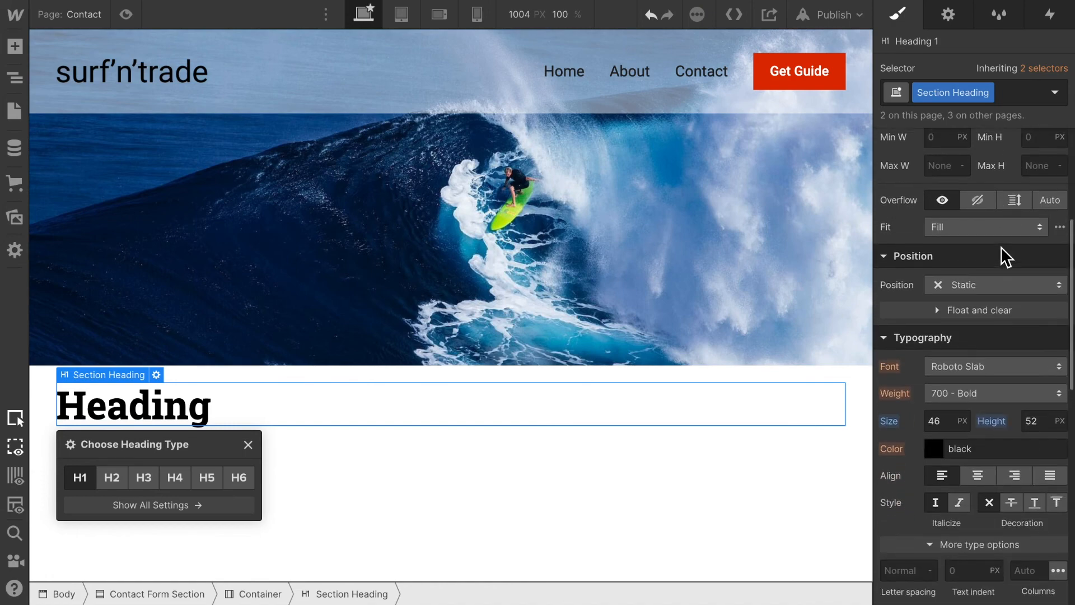
scroll(1001, 247, up, 3)
click(1022, 95)
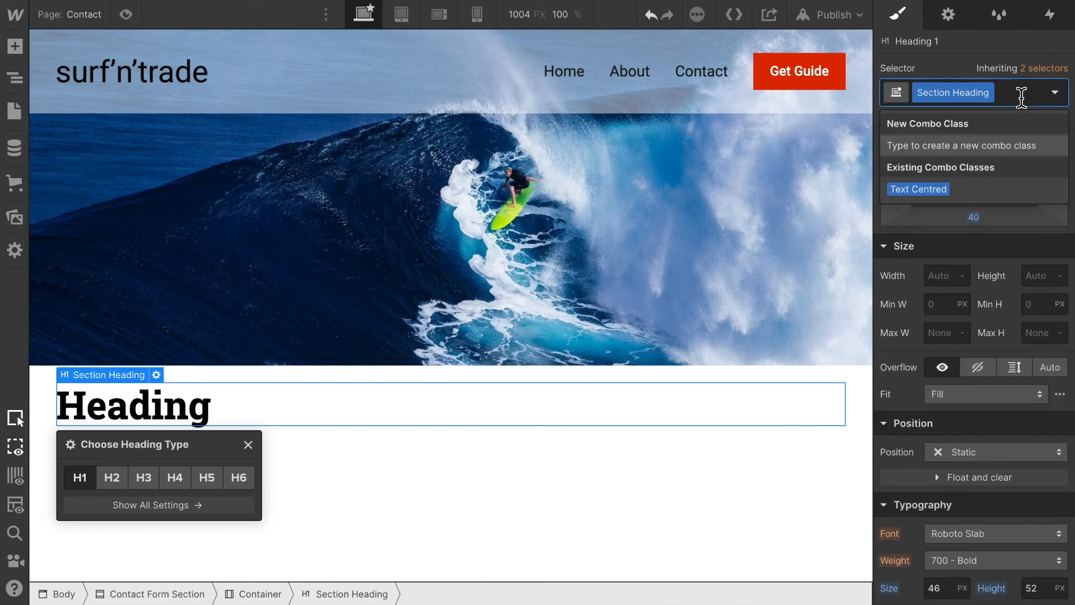
text(Text)
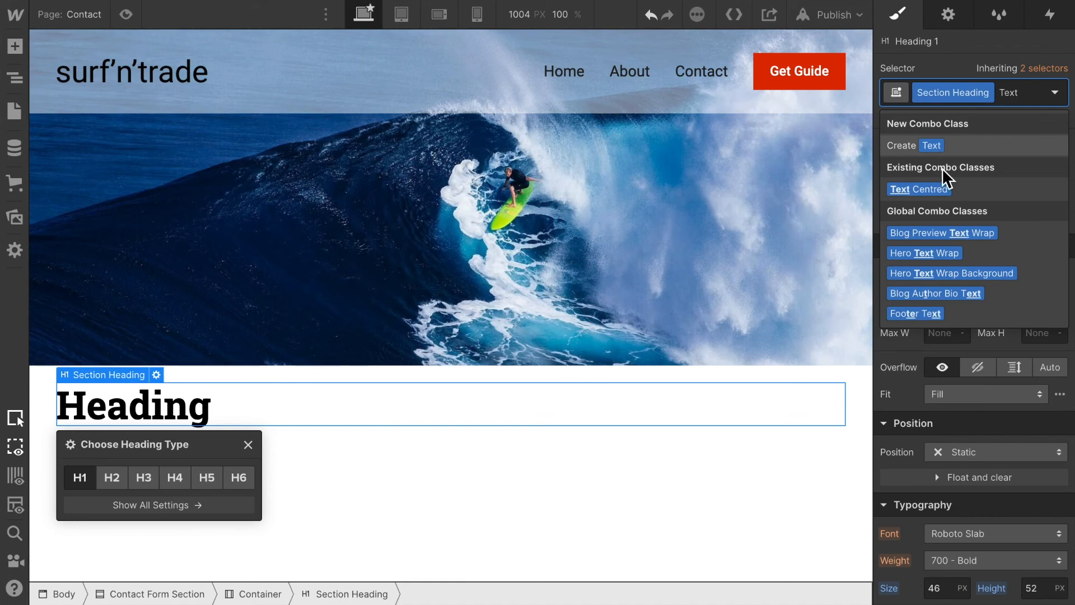
click(919, 189)
scroll(953, 337, down, 5)
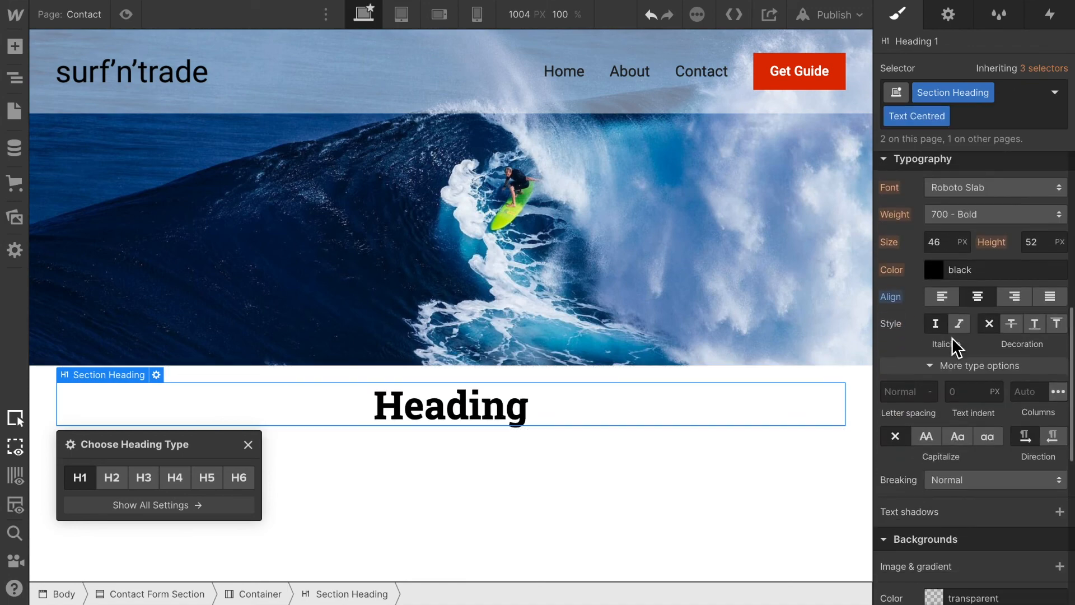
Step: Replace the placeholder text of the section heading with "Contact me"
double_click(504, 404)
double_click(505, 409)
text(C)
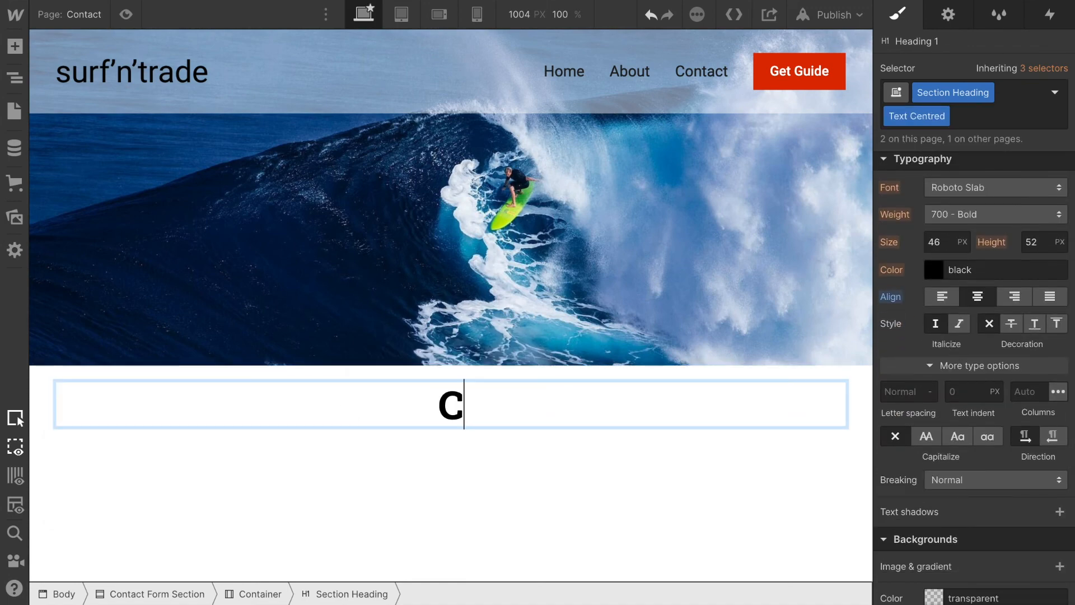
text(ontact me)
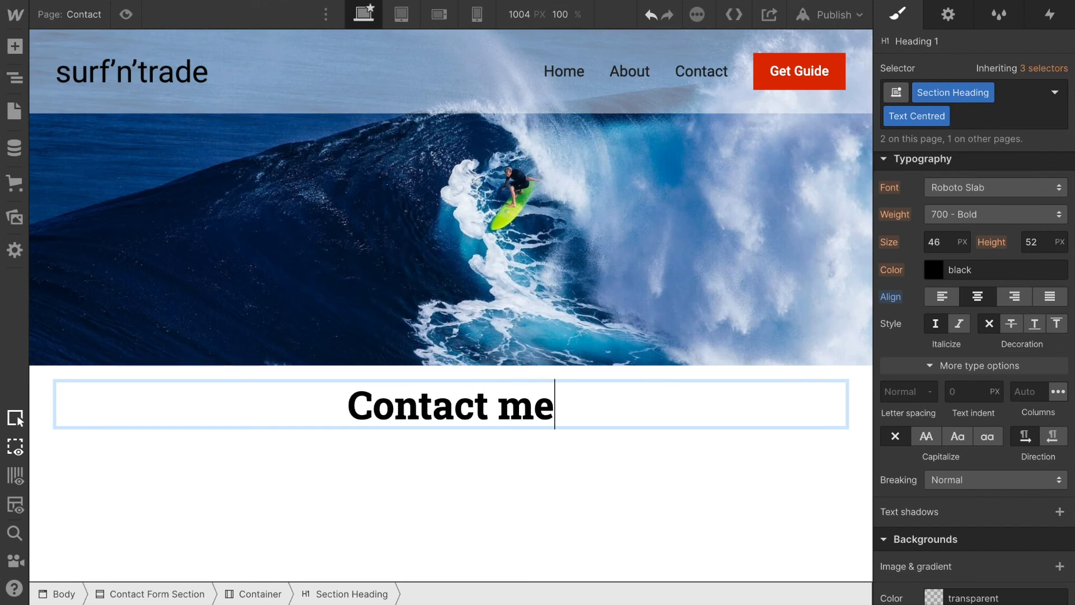
Step: Add a div block below the "Contact me" heading inside the container
click(18, 49)
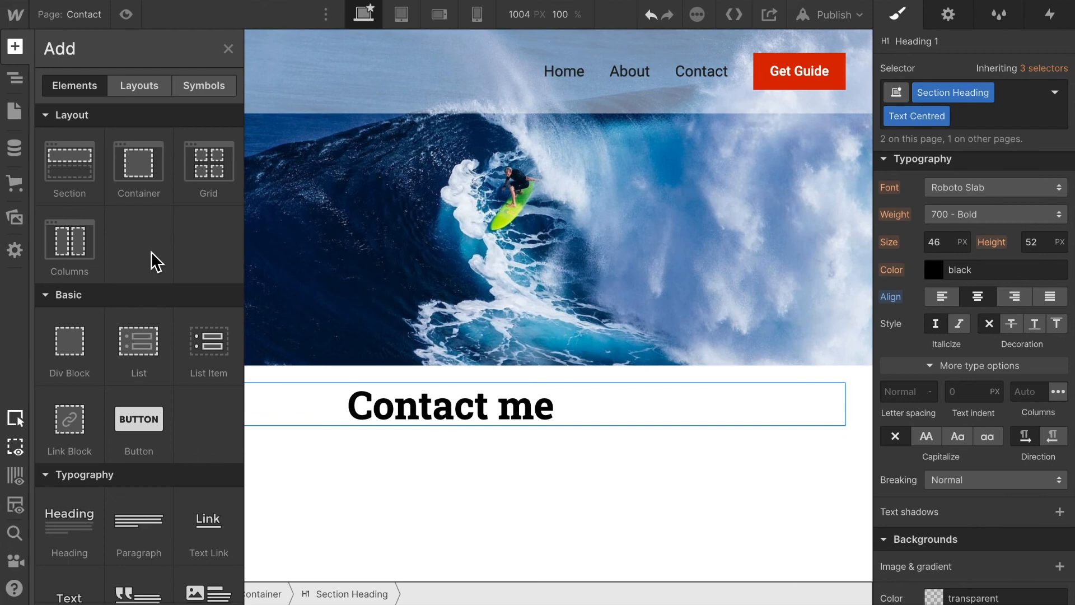
scroll(150, 250, down, 3)
scroll(150, 251, up, 3)
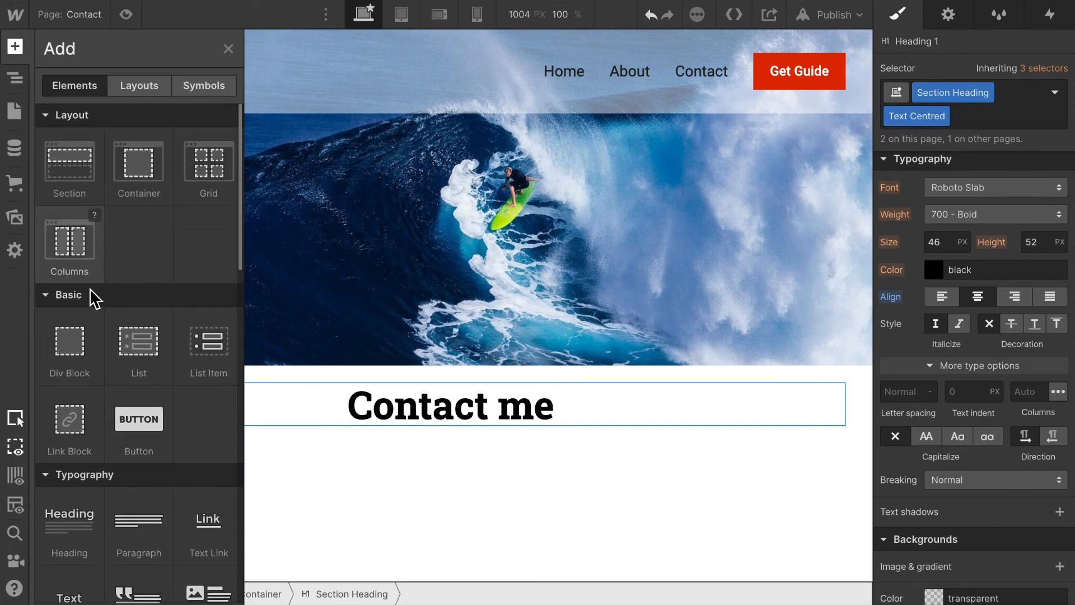
drag(79, 363, 373, 434)
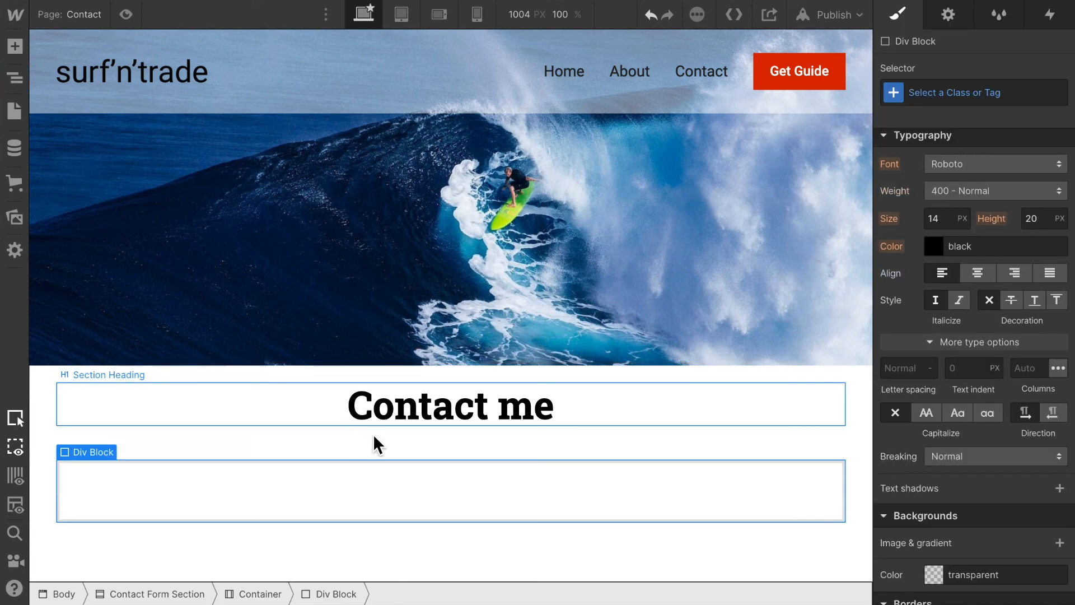
Step: Place a Form Block inside the empty div block under the "Contact me" heading
click(21, 43)
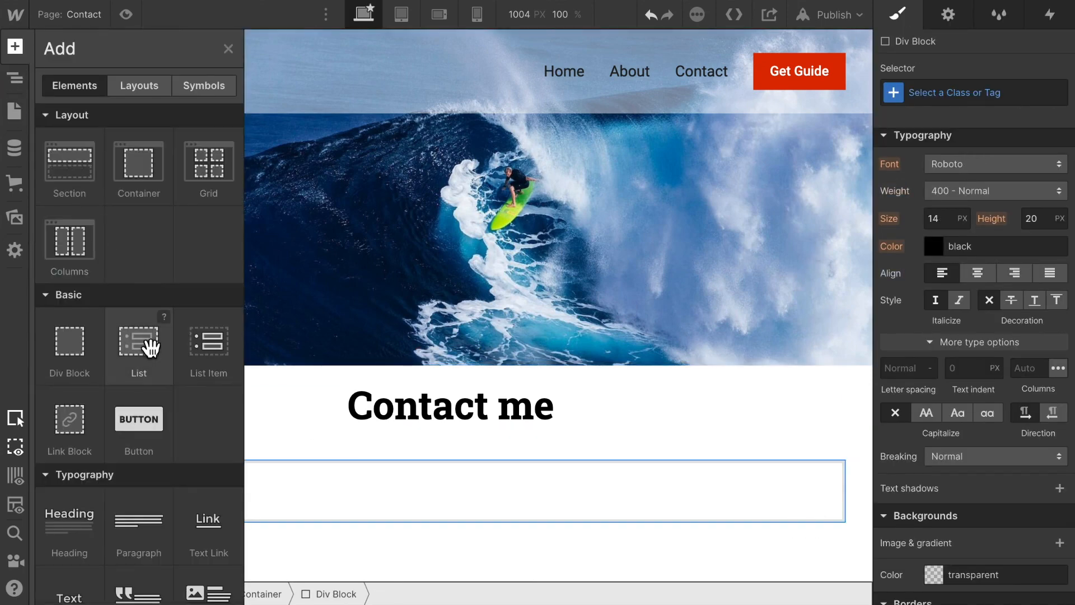
scroll(116, 482, down, 5)
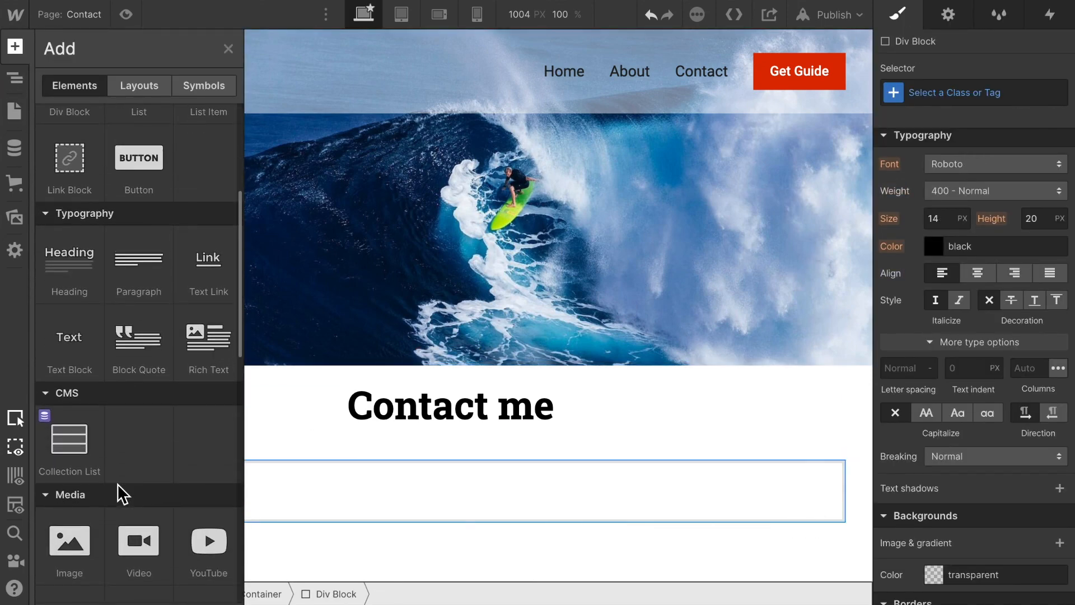
scroll(116, 482, down, 5)
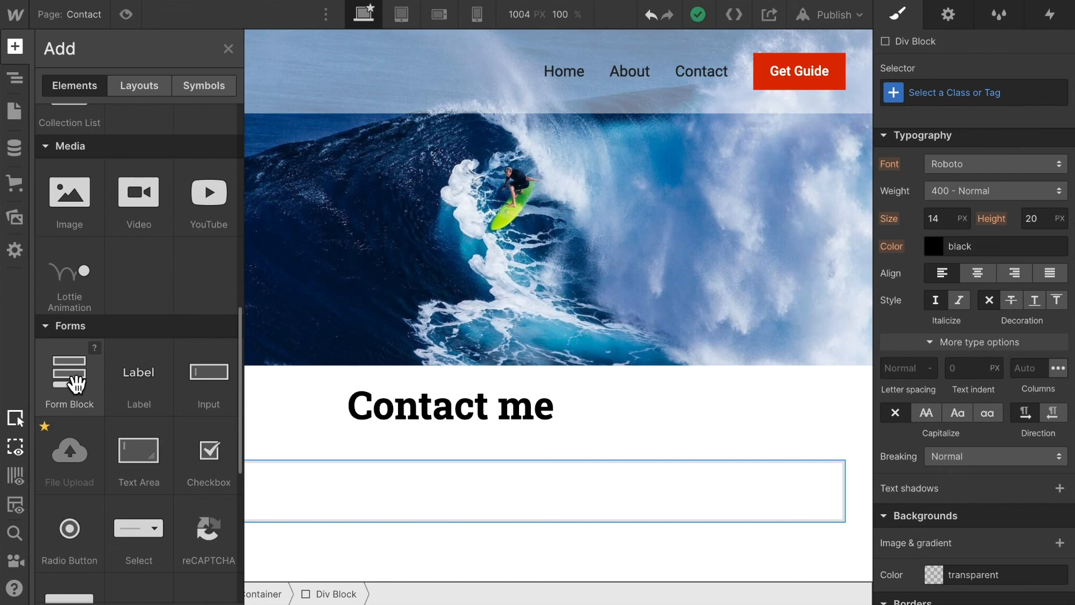
drag(72, 384, 366, 492)
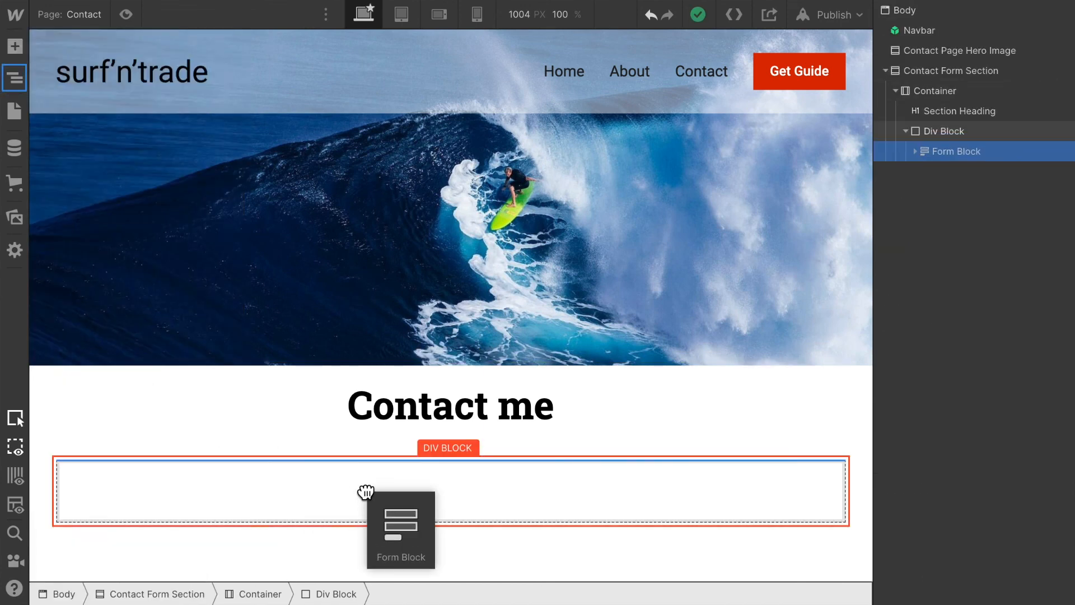
drag(366, 492, 362, 486)
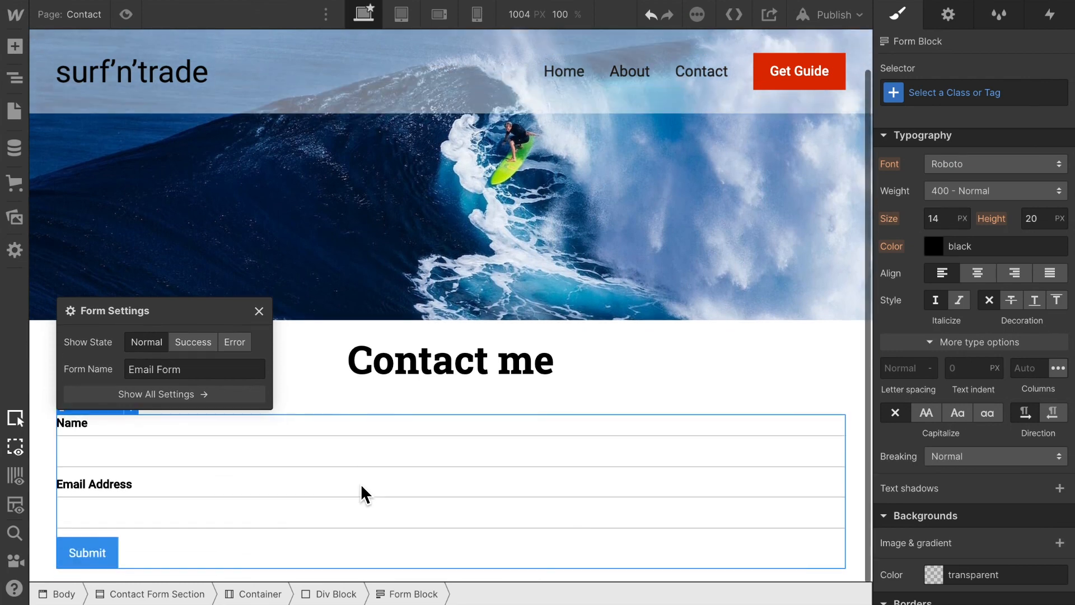